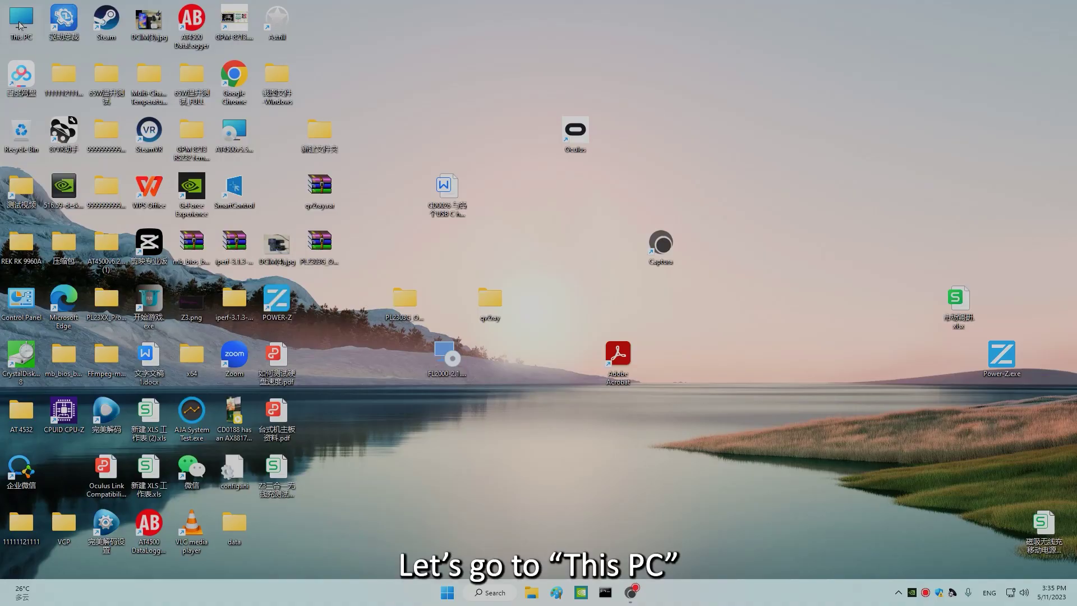
Copy FL2000-2.1.36287.0.exe from the DRIVER (F:) drive in This PC.
double_click(19, 26)
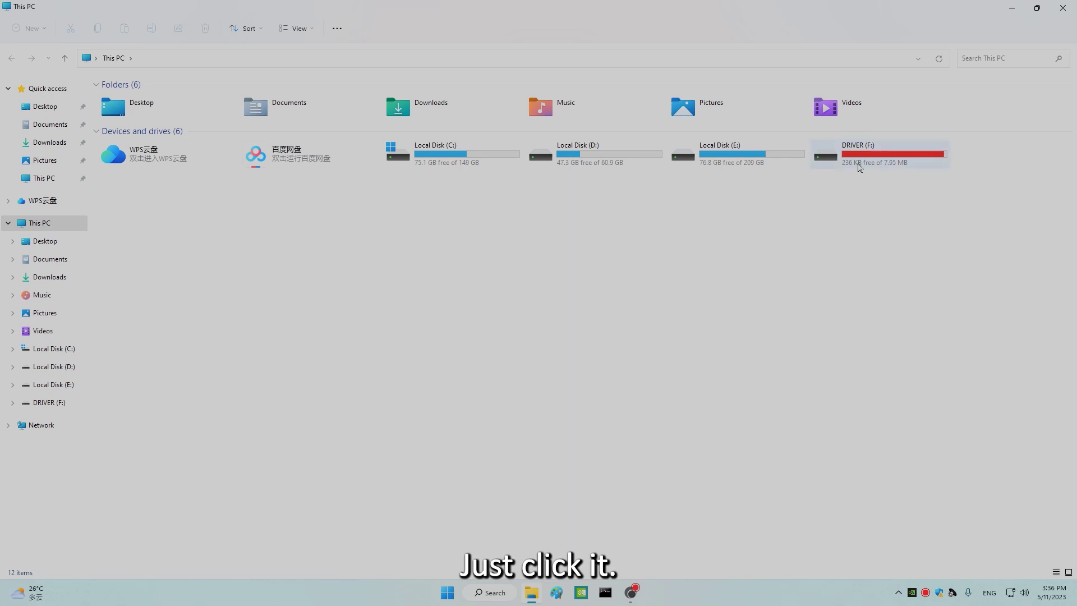
double_click(859, 160)
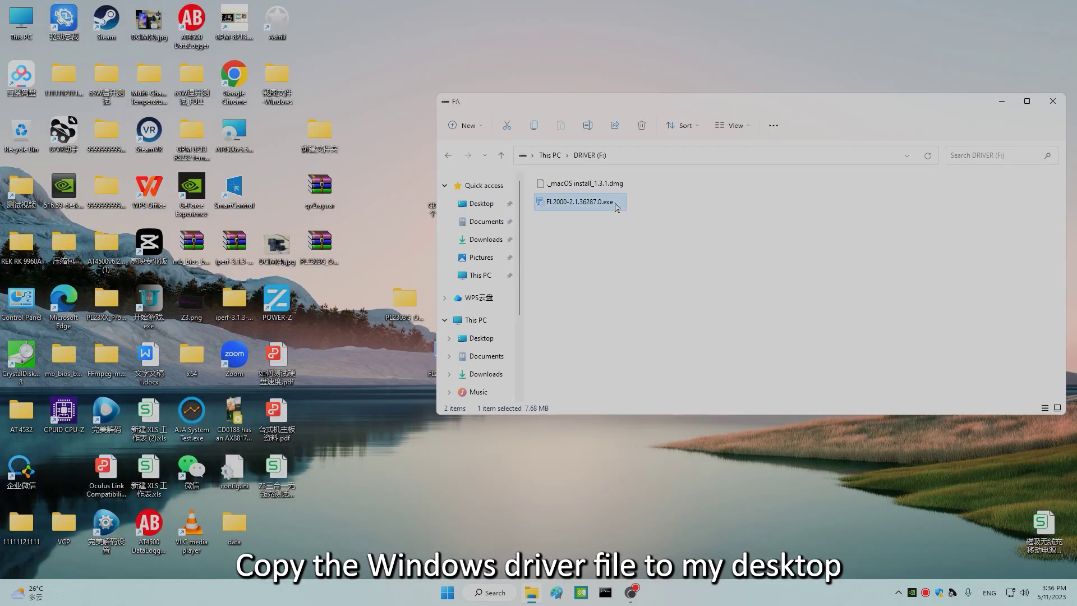
left_click(674, 353)
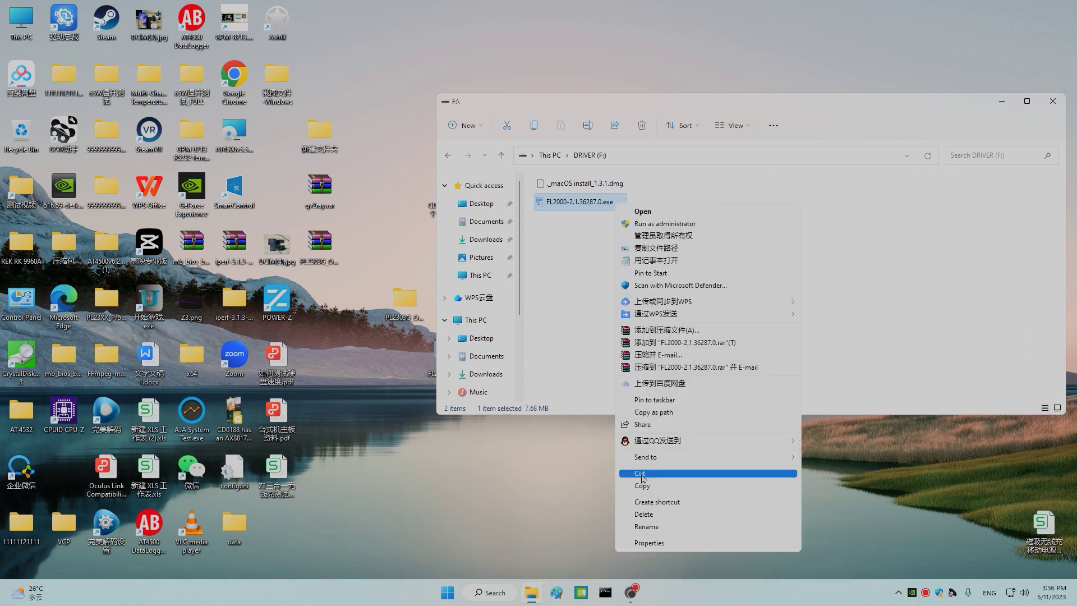
left_click(657, 471)
Go to the desktop and bring up its full right-click menu for pasting.
key("super+d")
right_click(559, 228)
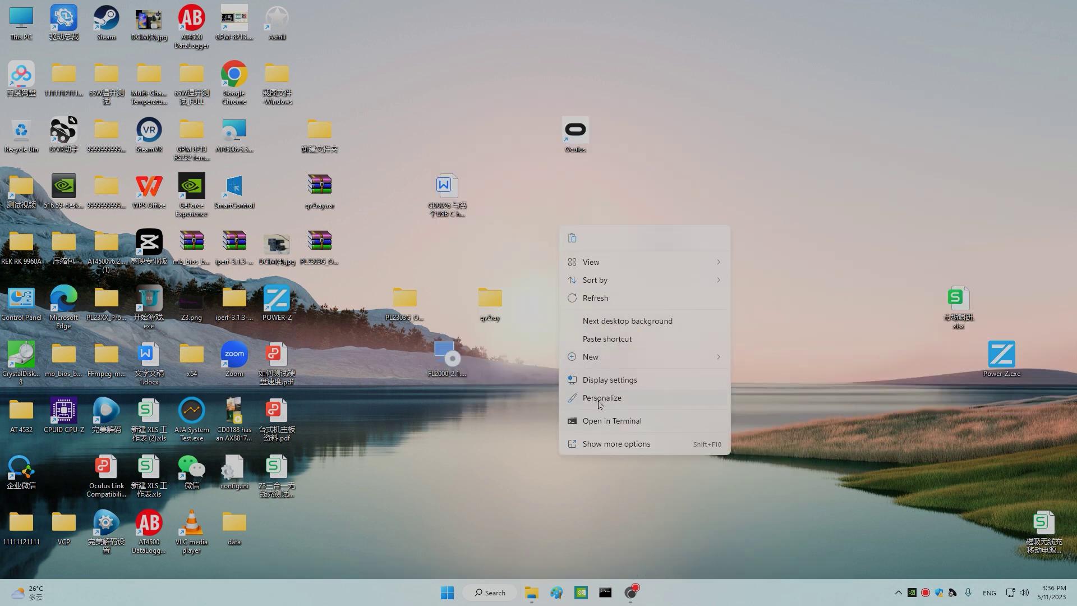
left_click(618, 445)
Paste the FL2000 installer onto the desktop, dismiss the translation offer, and view the Mac driver article.
left_click(504, 477)
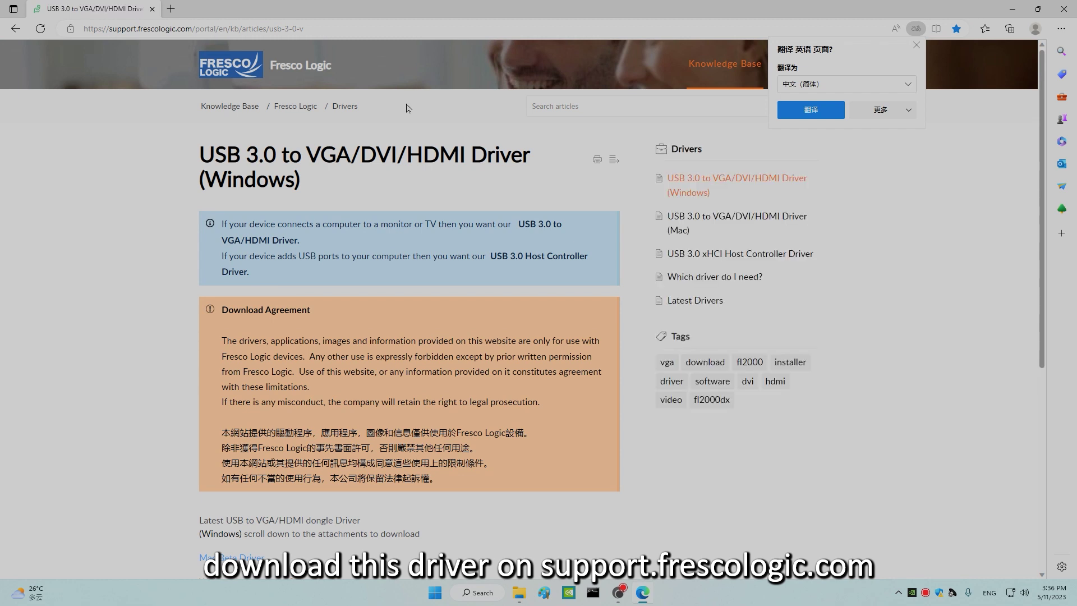
left_click(917, 46)
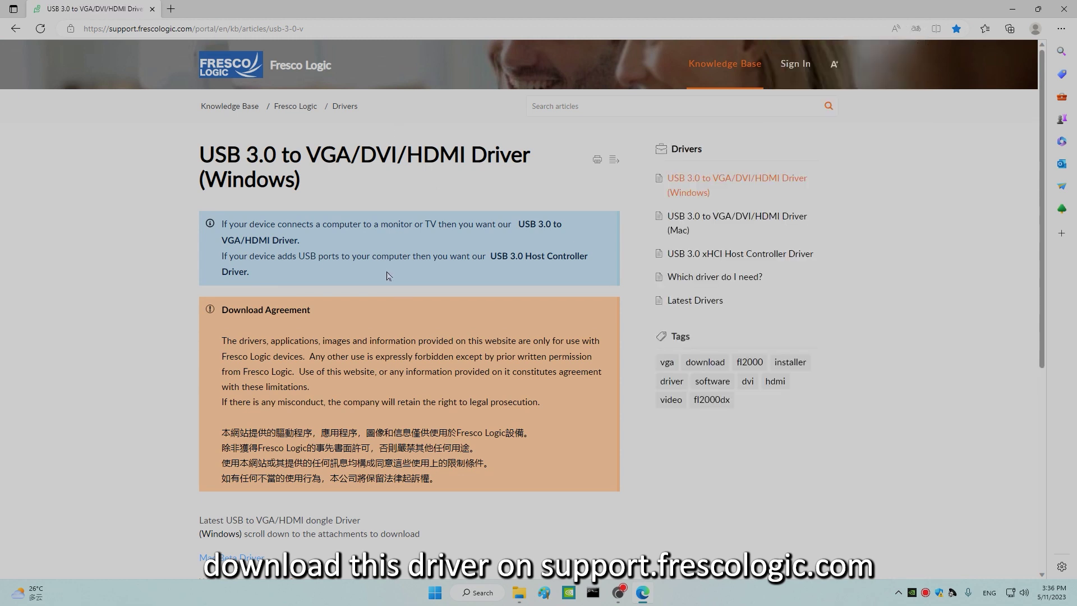
scroll(539, 303, "down", 1)
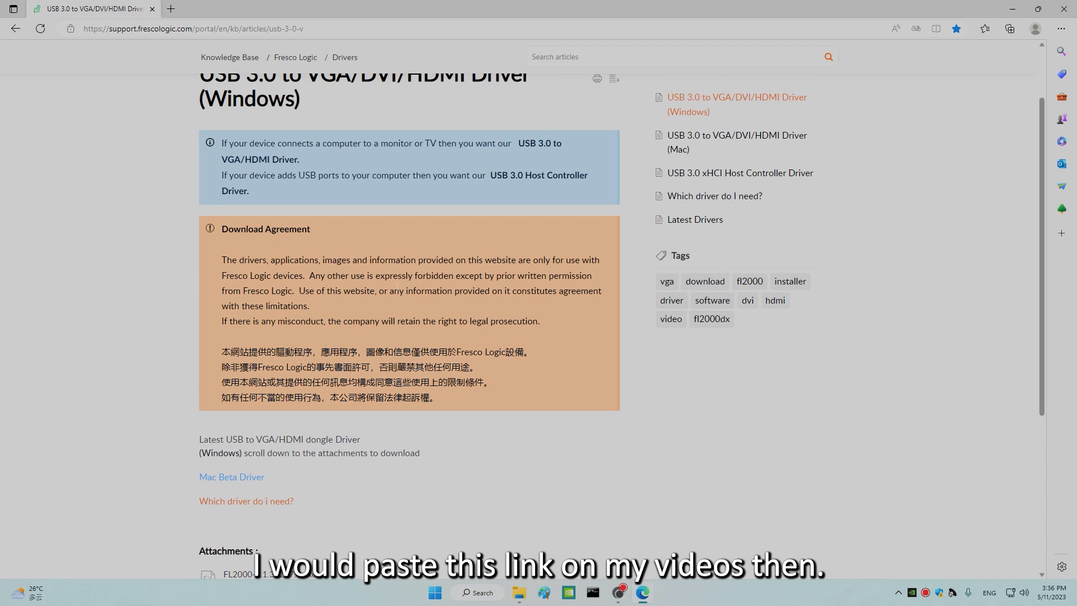
scroll(394, 273, "down", 2)
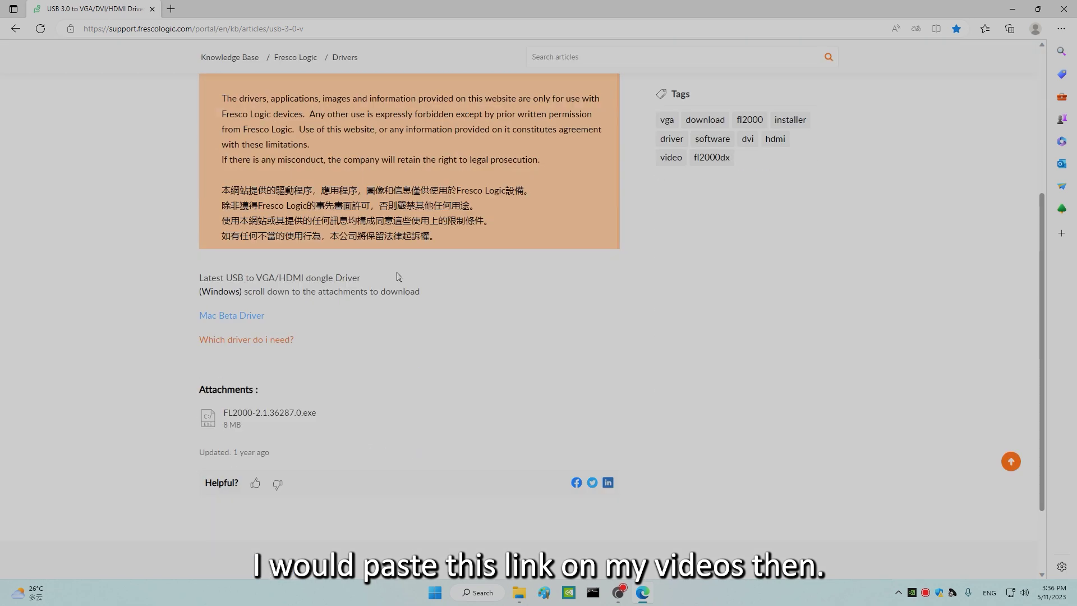
scroll(399, 277, "down", 2)
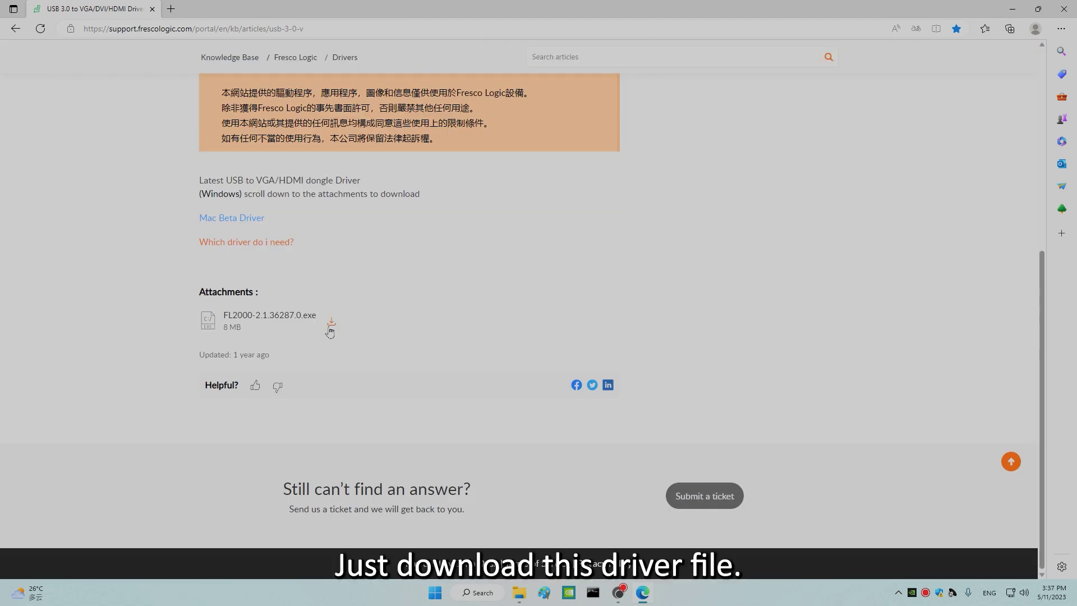
scroll(281, 327, "up", 4)
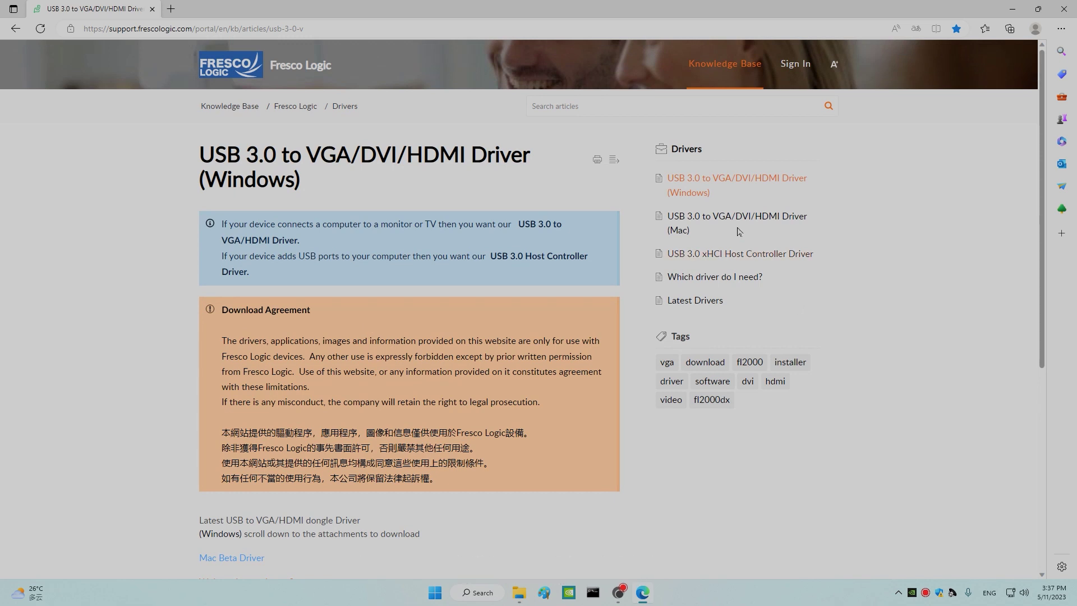
left_click(715, 221)
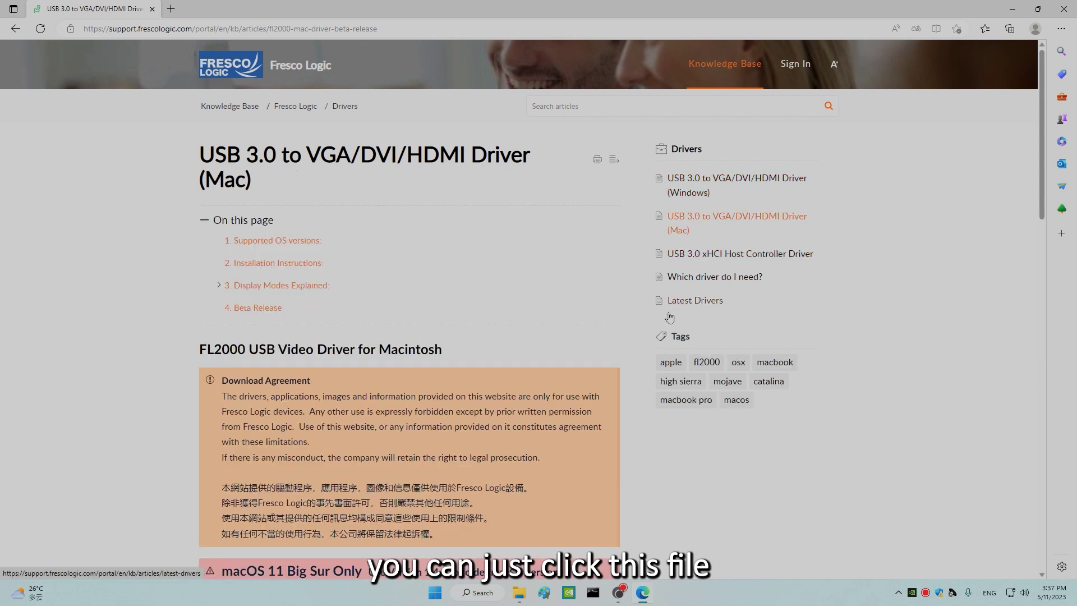
scroll(670, 317, "down", 3)
scroll(309, 311, "down", 4)
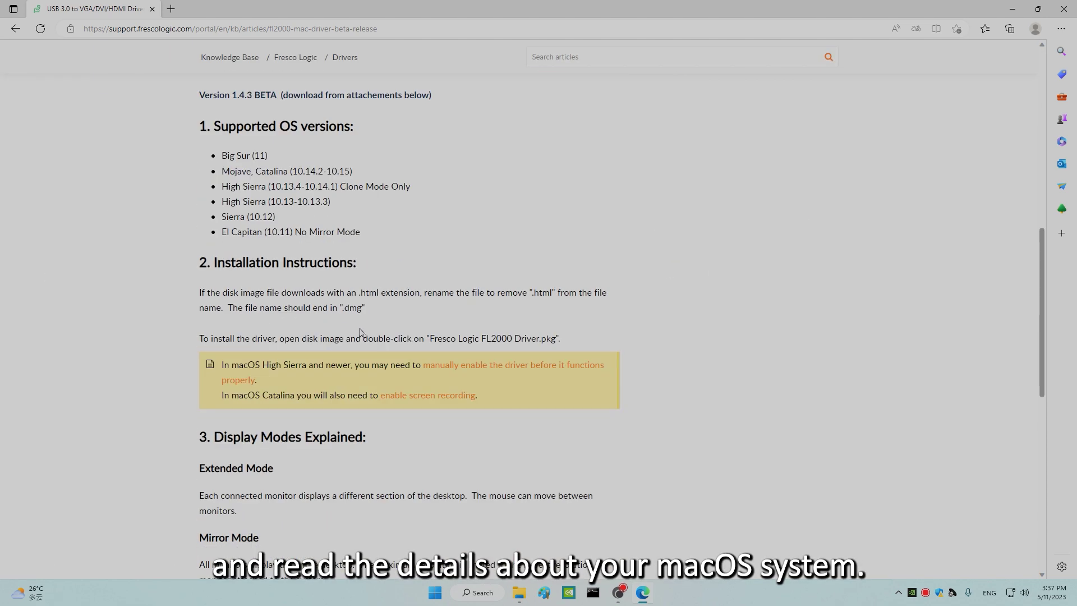
scroll(362, 333, "up", 2)
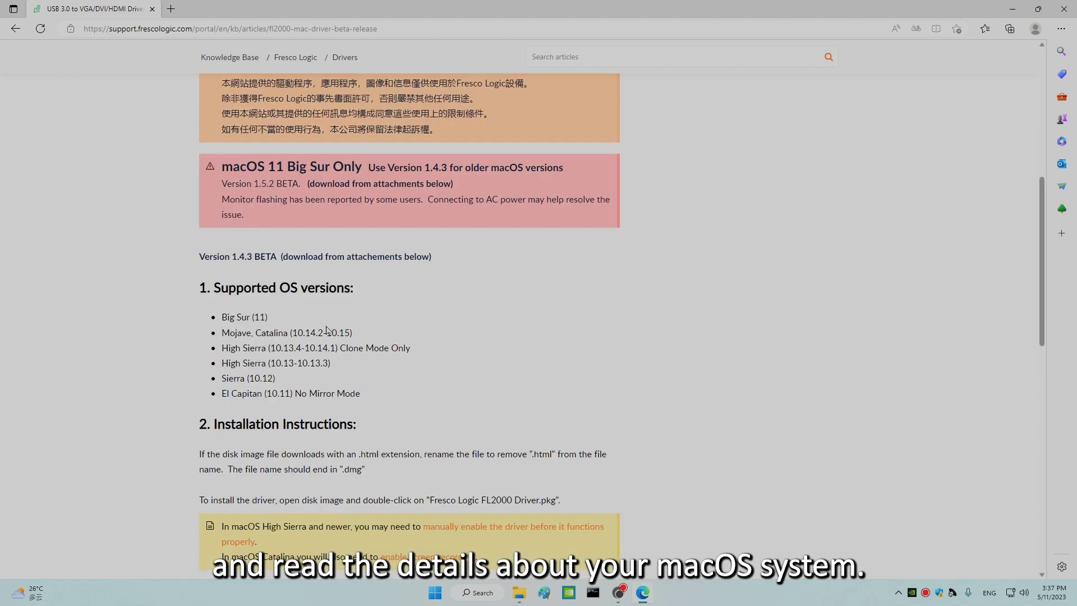
scroll(326, 331, "down", 4)
scroll(327, 331, "up", 4)
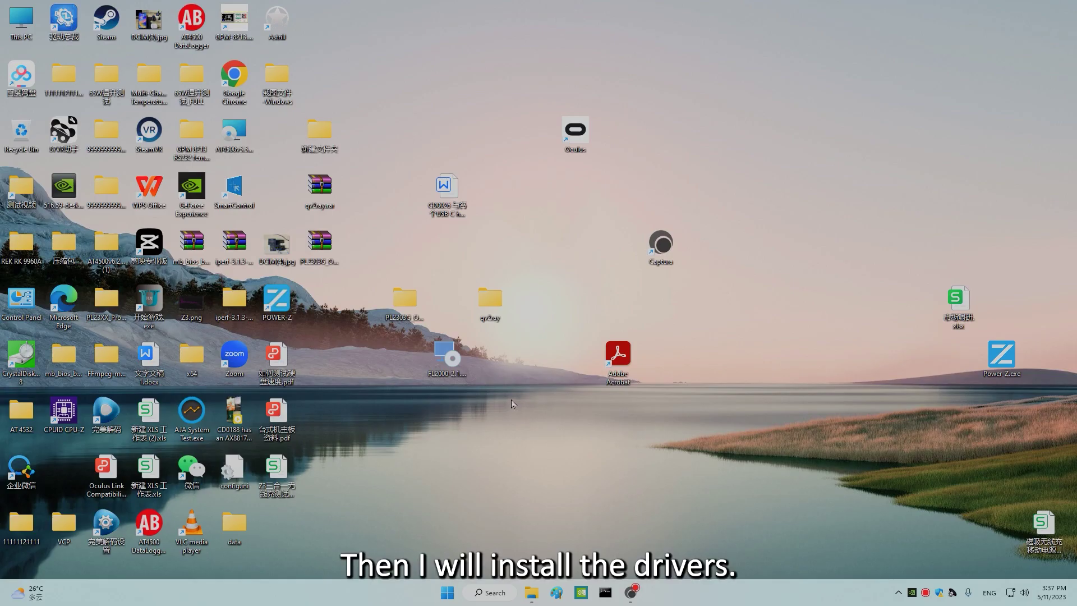
Run the FL2000 installer as administrator and repair the installed USB display driver.
right_click(454, 361)
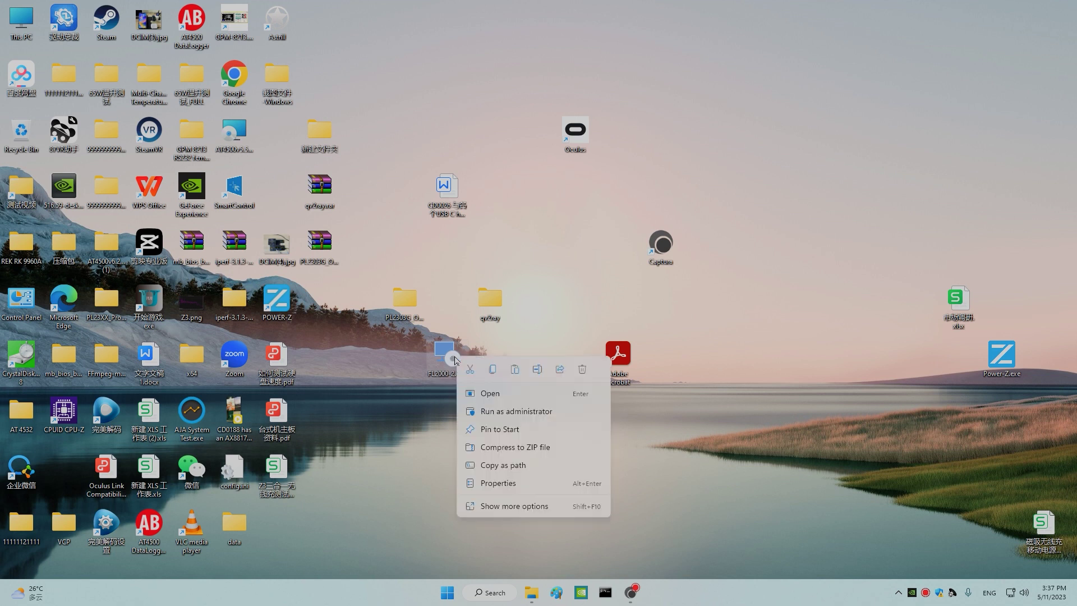
left_click(503, 414)
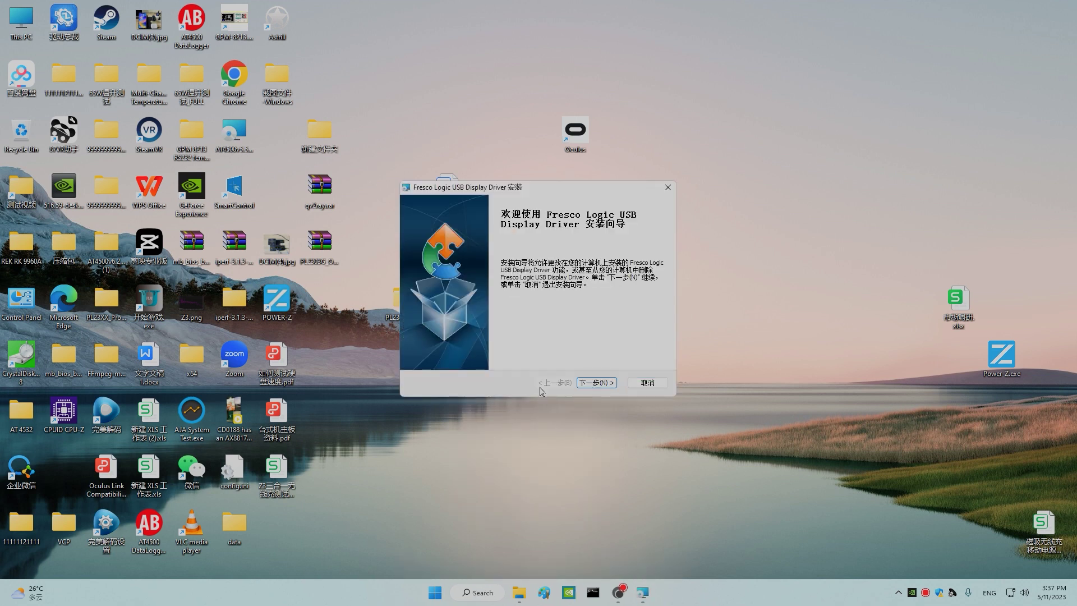
left_click(595, 383)
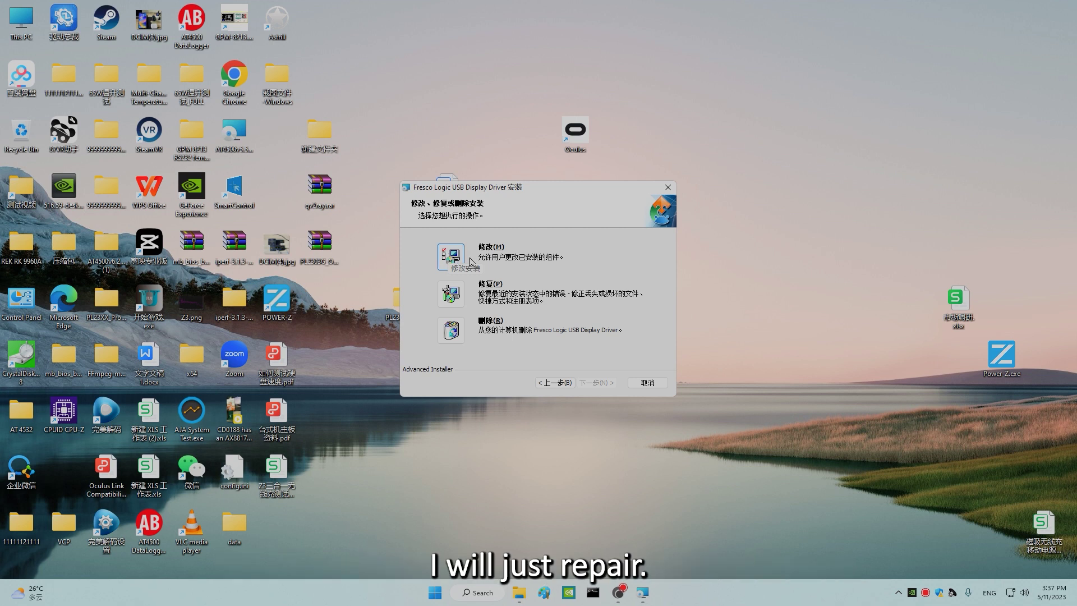
left_click(452, 293)
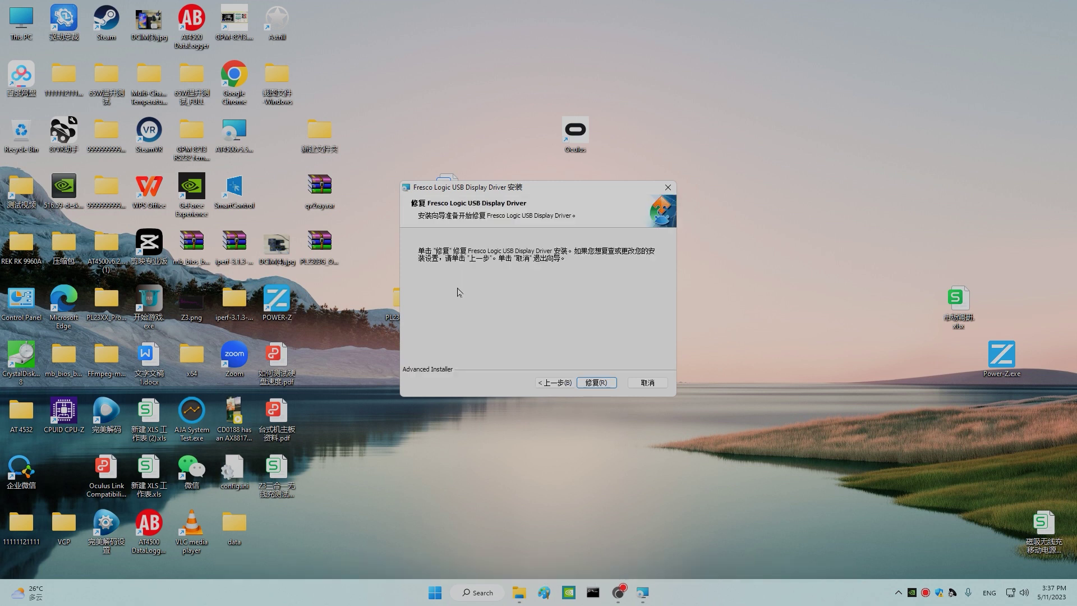
left_click(595, 383)
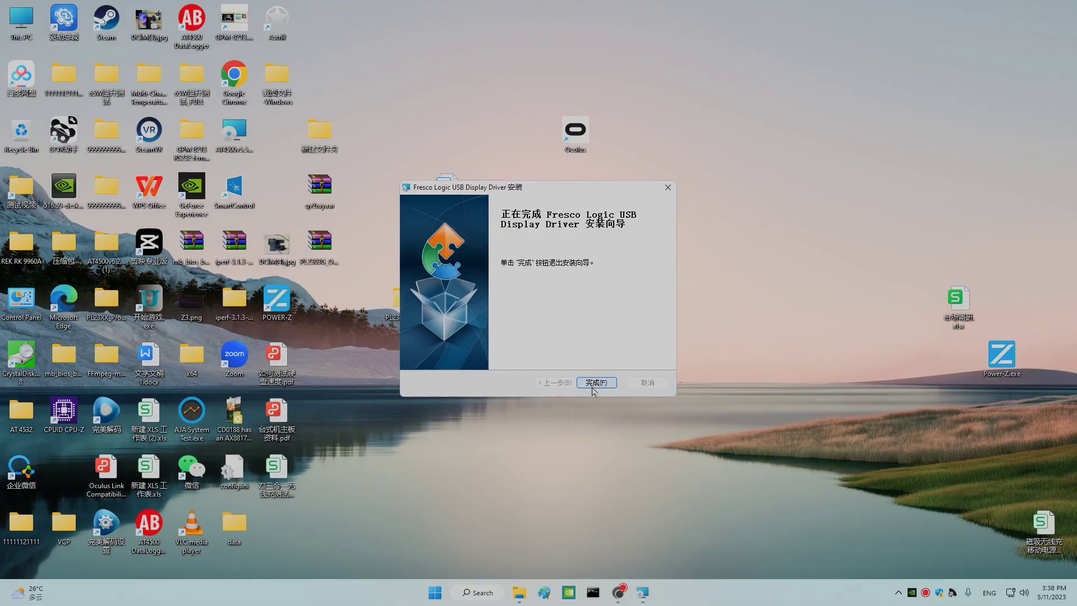
Finish the driver installer and restart Windows from the Start menu power options.
left_click(406, 223)
left_click(353, 288)
left_click(431, 276)
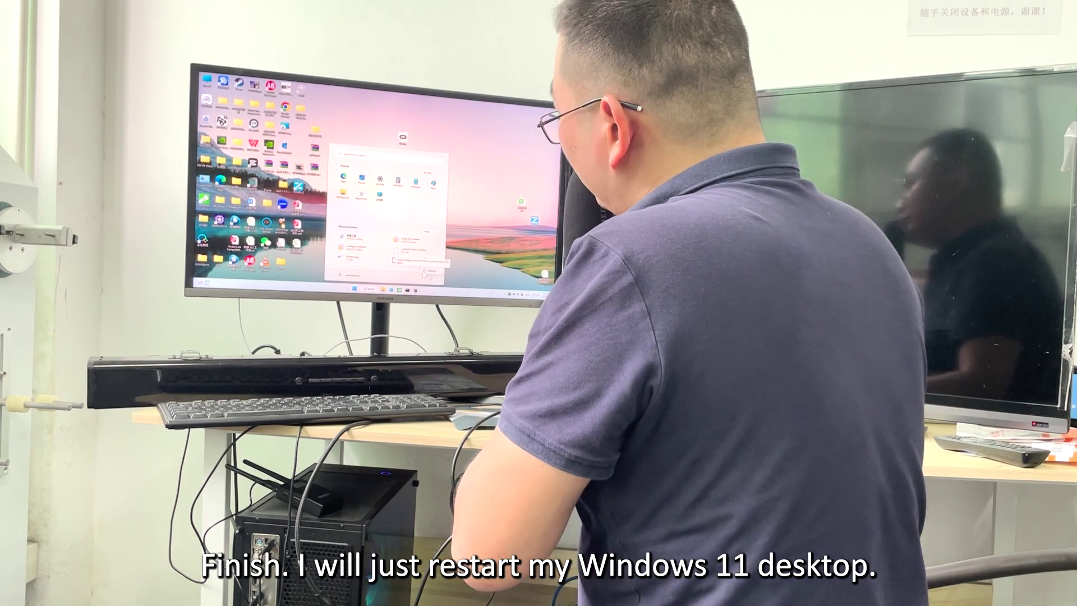
left_click(422, 274)
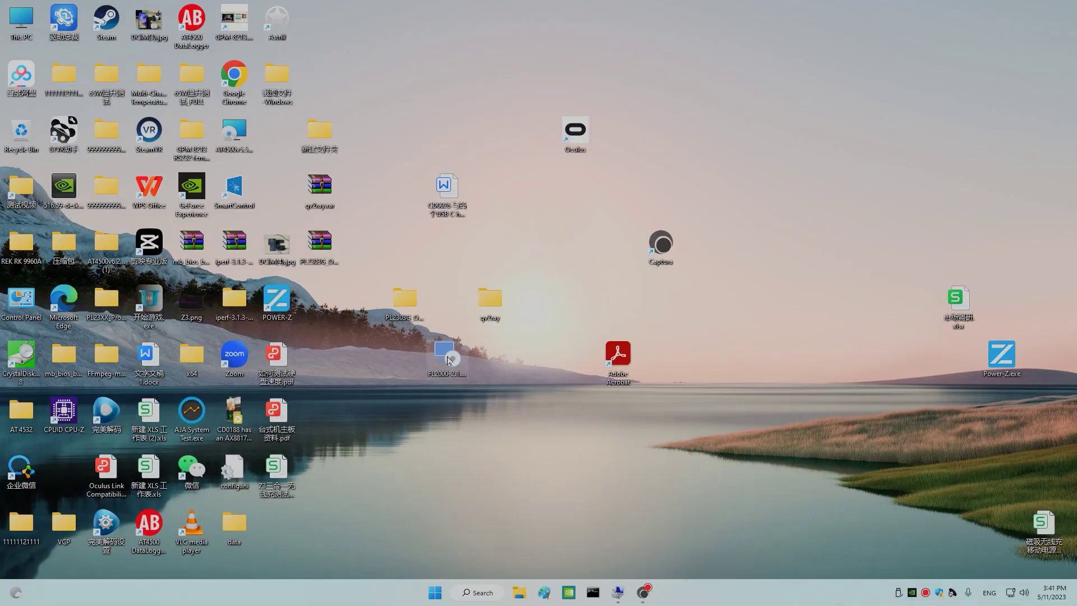
Choose Remove in the driver wizard, confirm, and close Fresco Logic VGA Tray to complete removal.
left_click(598, 384)
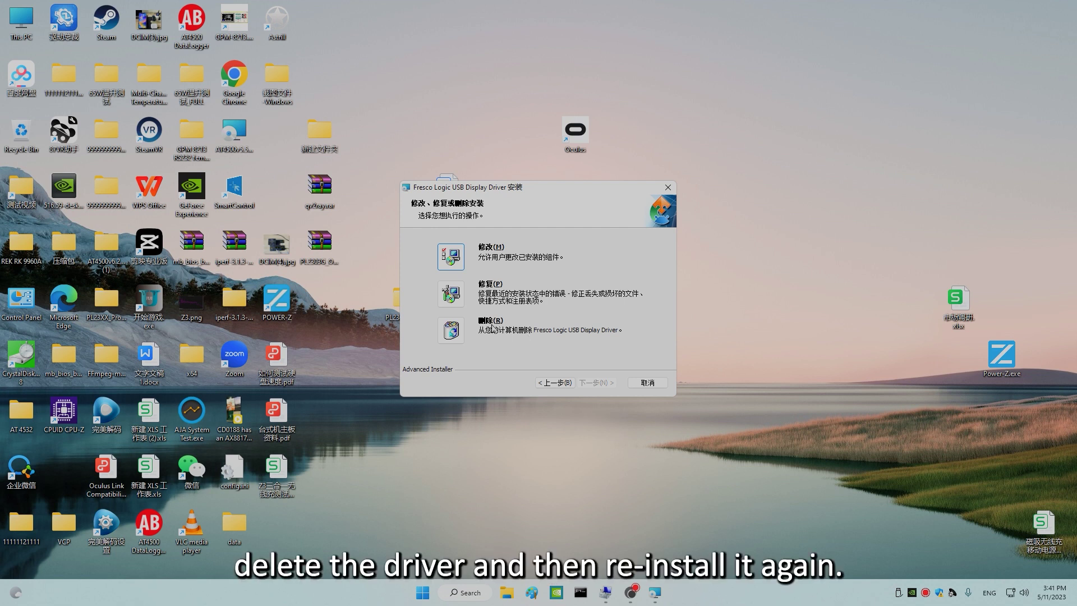
left_click(450, 330)
left_click(597, 382)
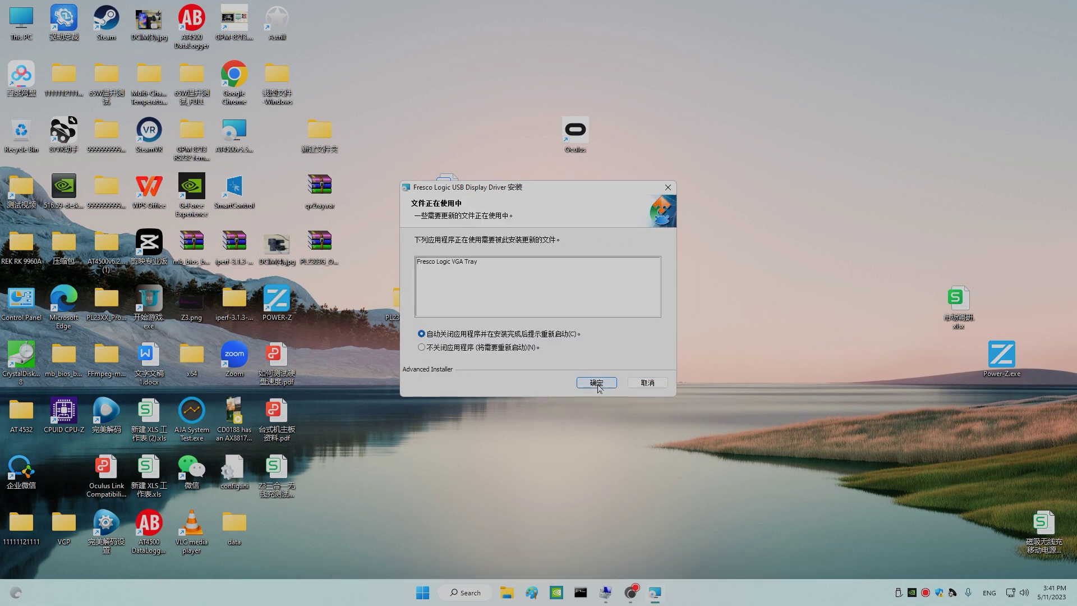
left_click(587, 384)
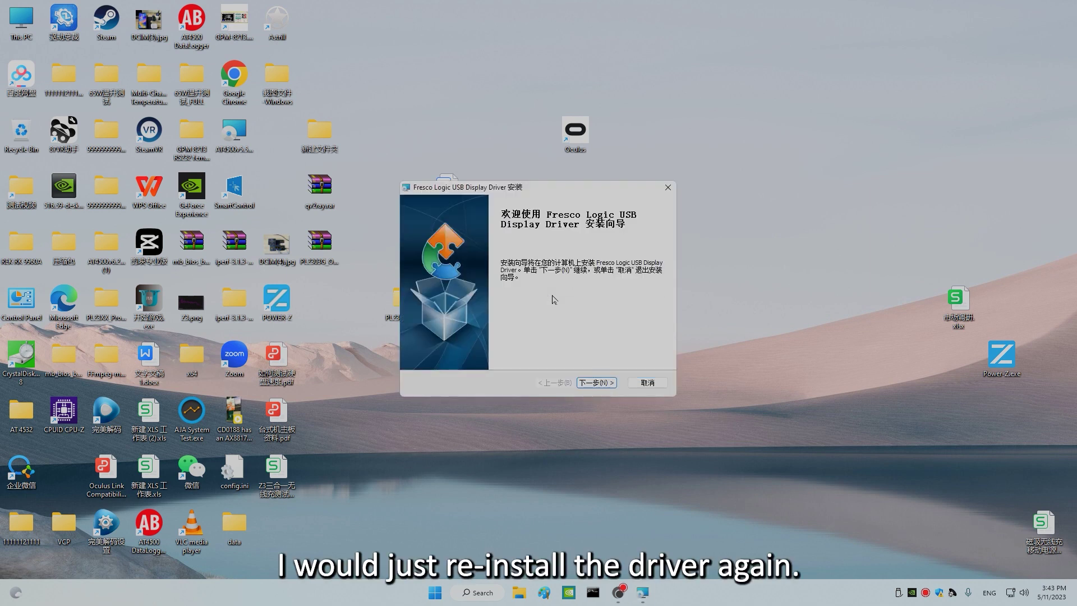
Install the driver fresh, acknowledge the attach-device notice with 确定, and close with 完成.
left_click(605, 382)
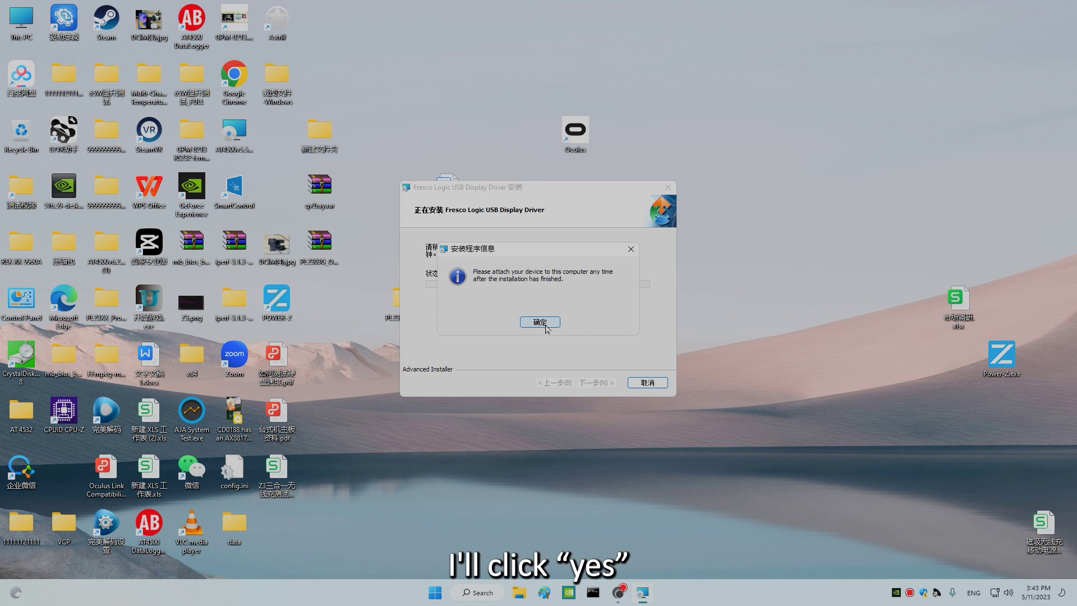
left_click(546, 326)
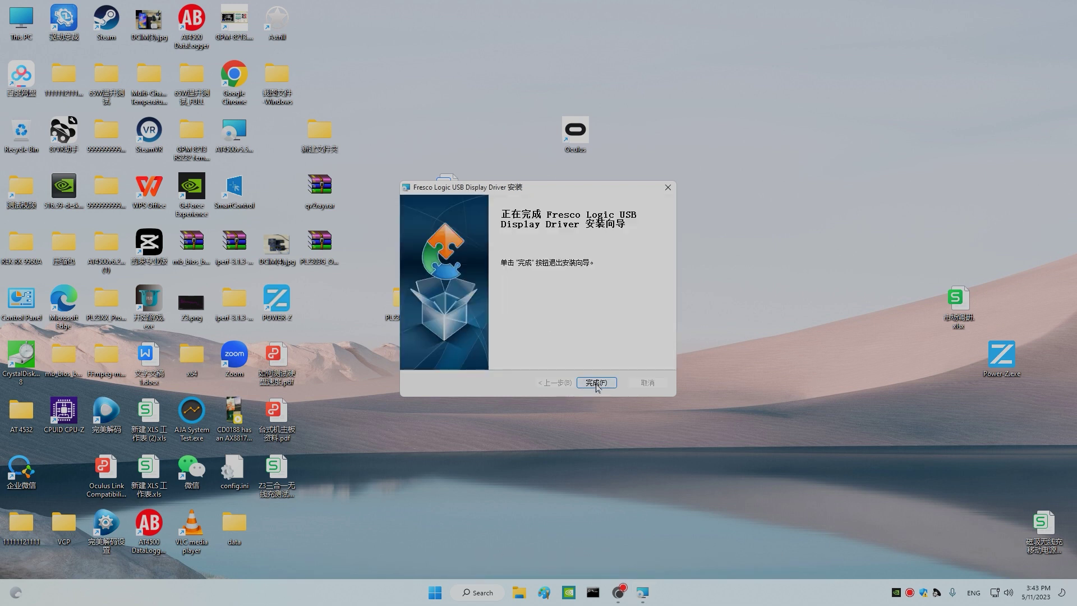
left_click(597, 383)
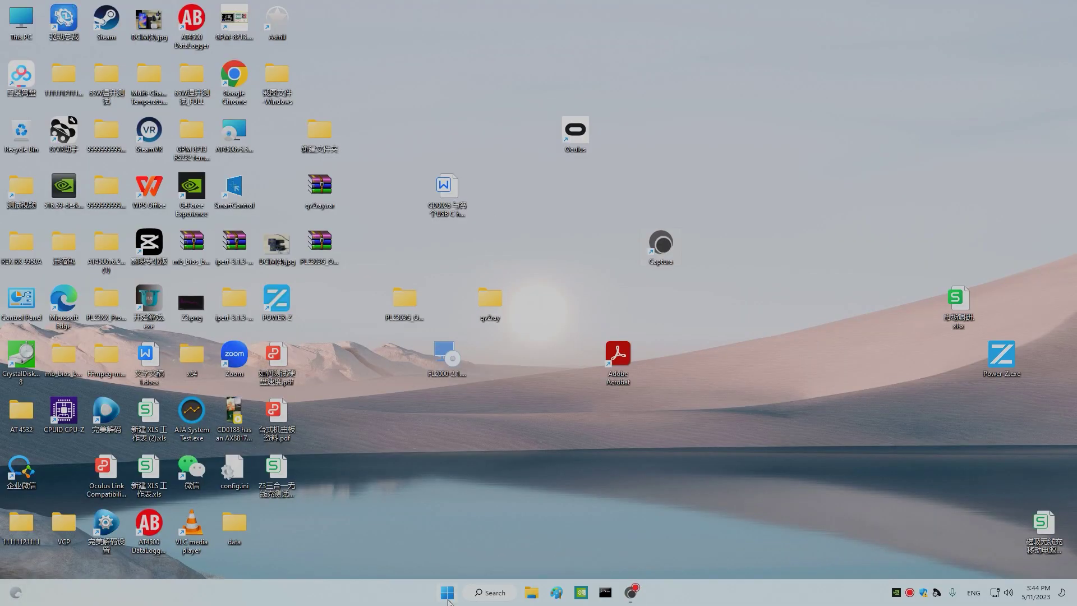
Go to Settings > System > Display and use Identify to number the two monitors.
left_click(444, 594)
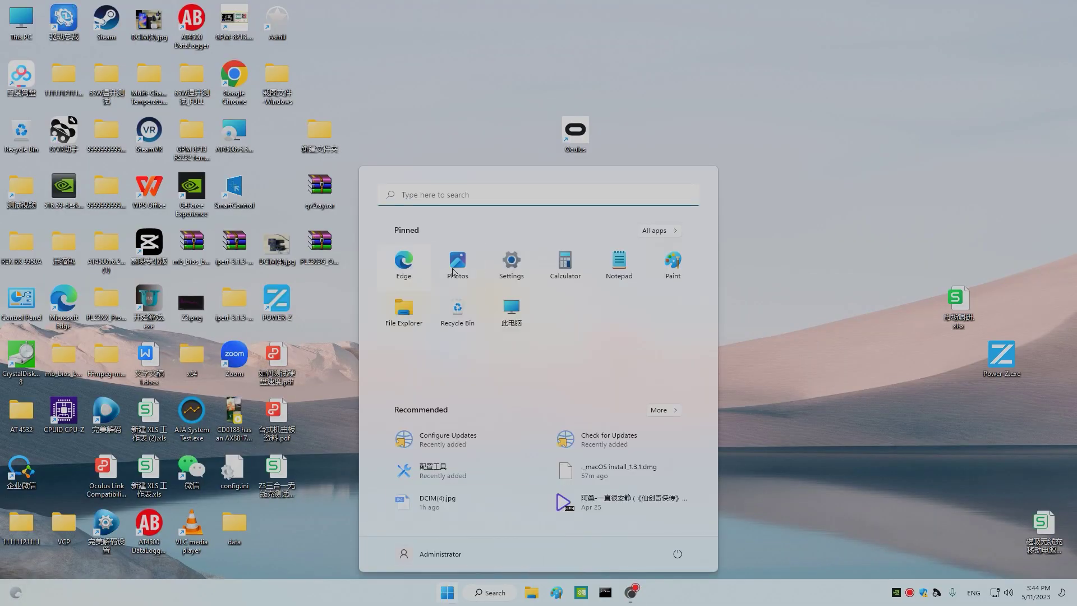
left_click(495, 265)
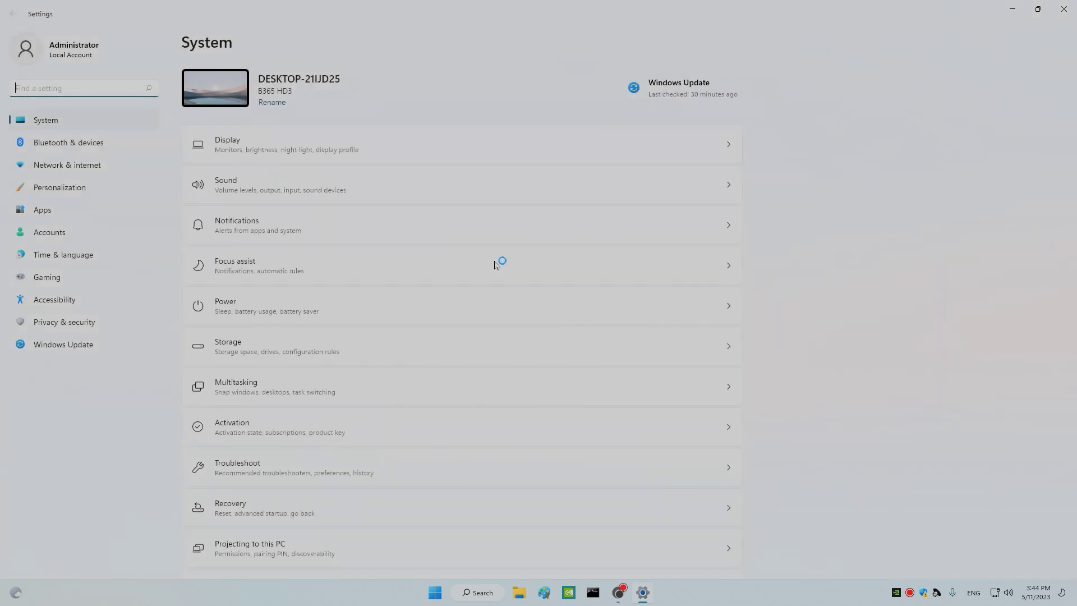
left_click(311, 139)
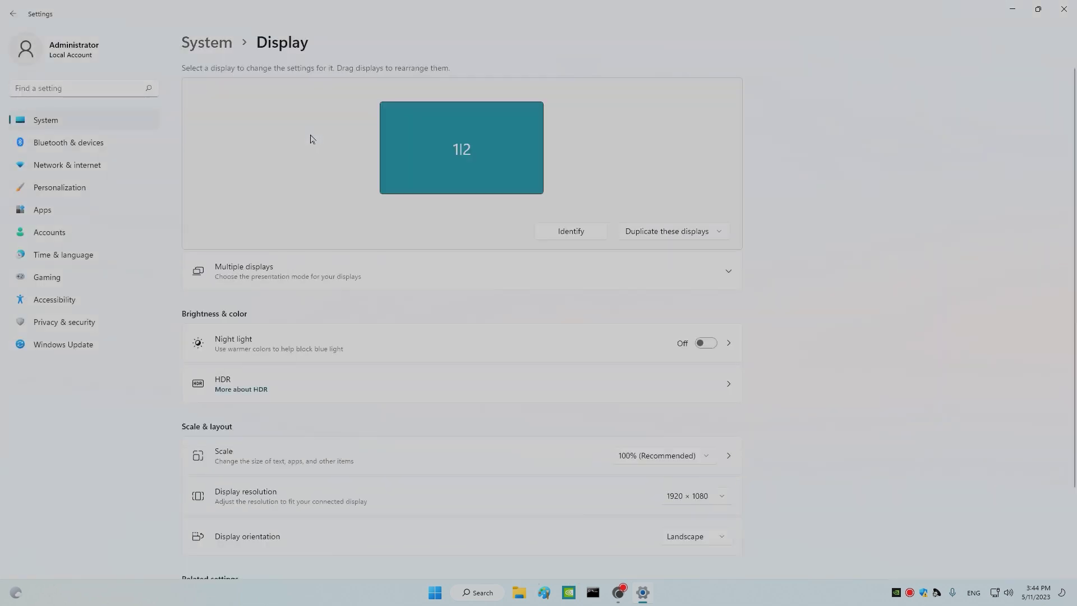
left_click(580, 229)
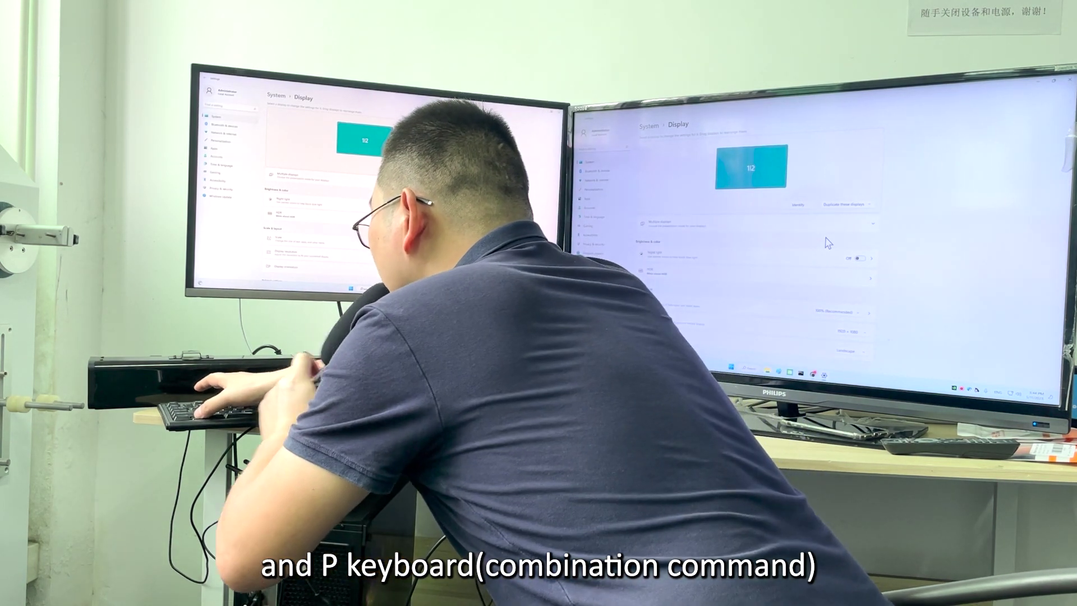
Switch the projection mode to Extend from the Win+P flyout.
key("super")
key("super+p")
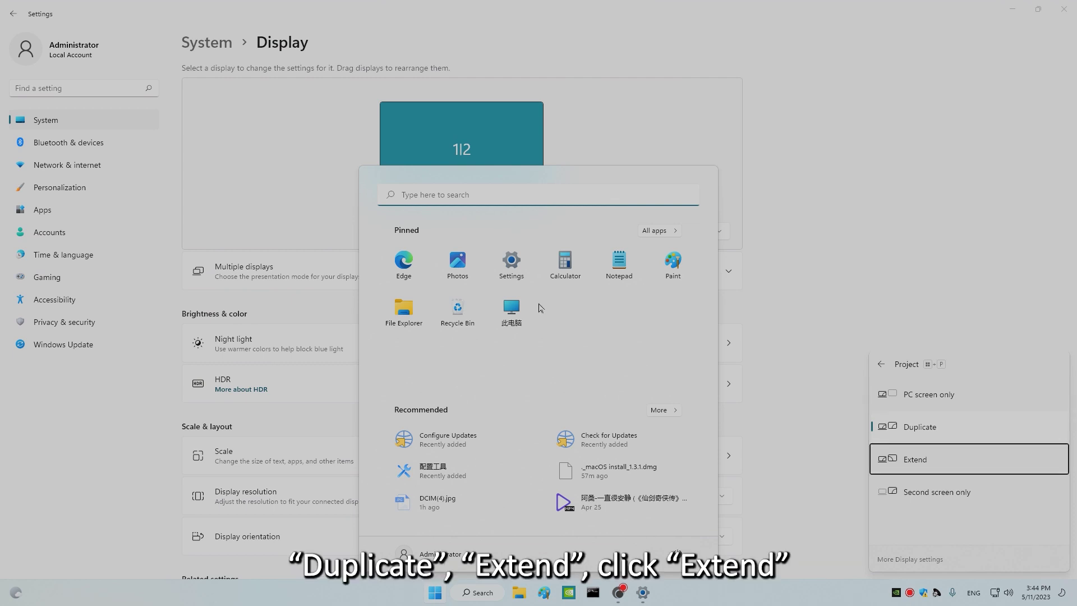
key("Return")
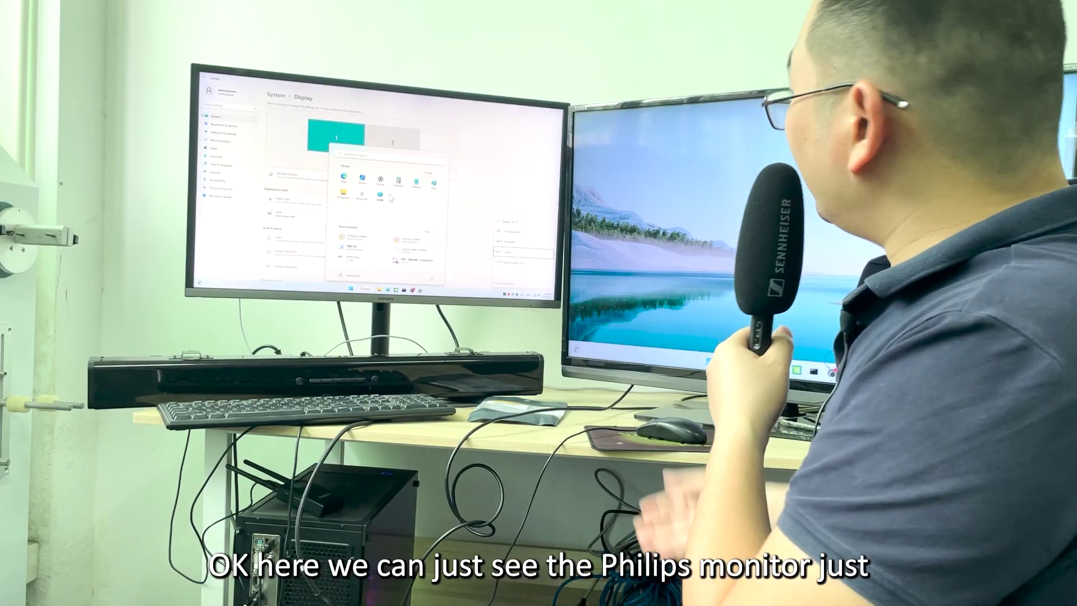